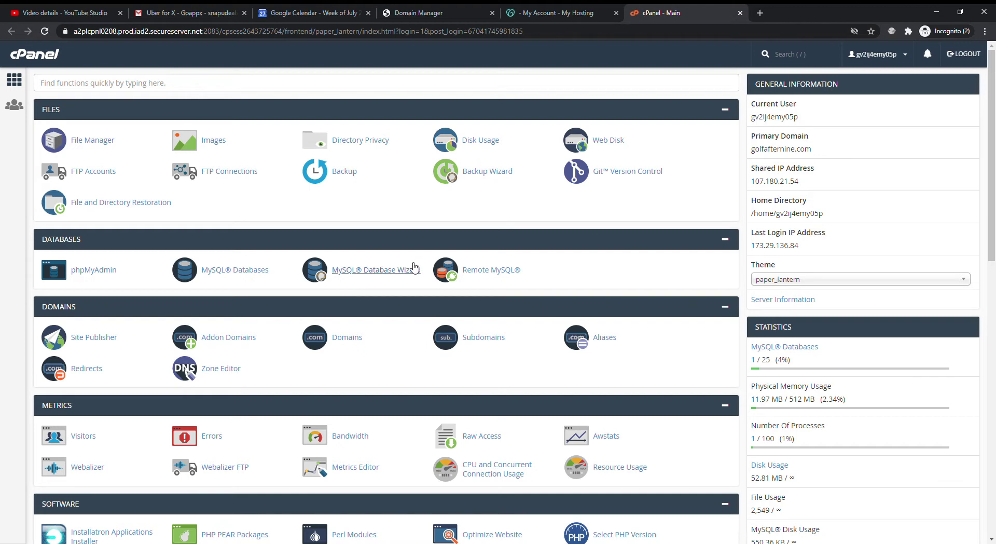
- Launch File Manager from cPanel's Files section to see the home directory's folders
{"action": "left_click", "coordinate": [90, 141]}
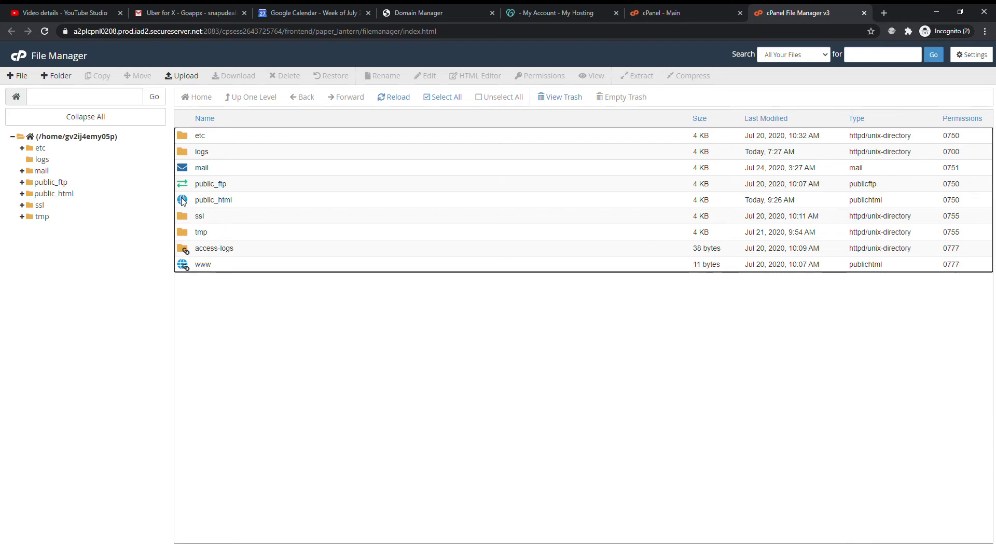
- Open public_html to list WordPress files like wp-content, wp-config.php and index.php
{"action": "double_click", "coordinate": [183, 202]}
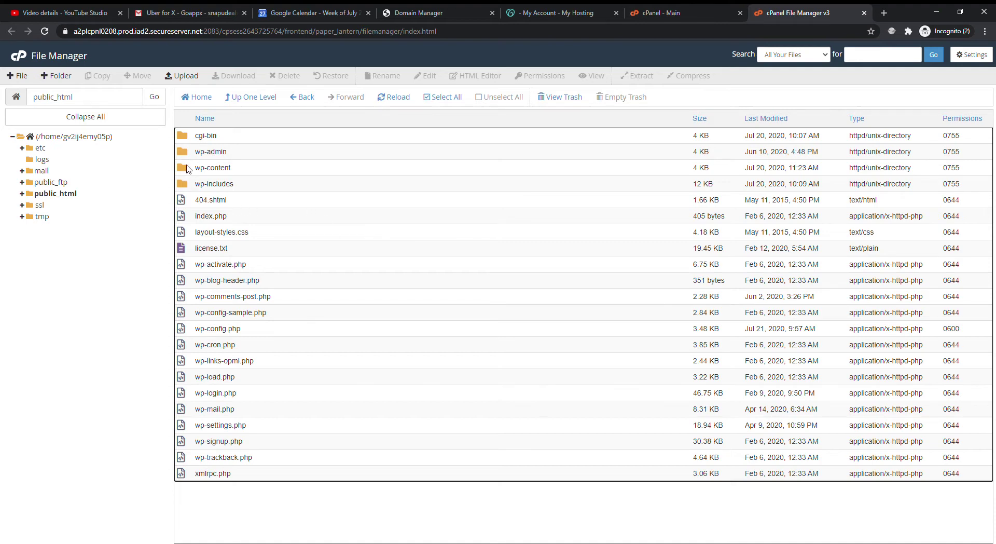
- Browse into wp-content/plugins, showing akismet and limit-login-attempts-reloaded
{"action": "double_click", "coordinate": [188, 167]}
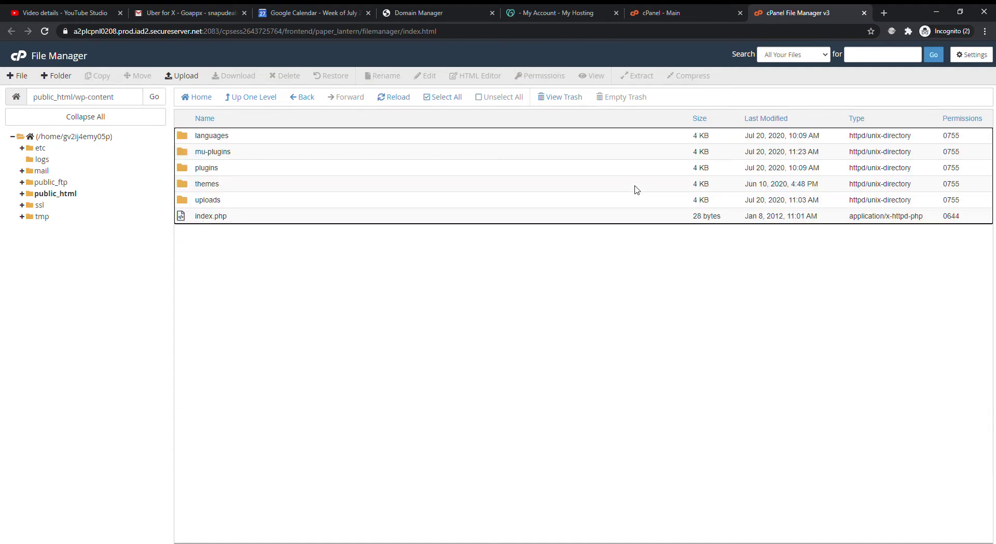
{"action": "double_click", "coordinate": [183, 168]}
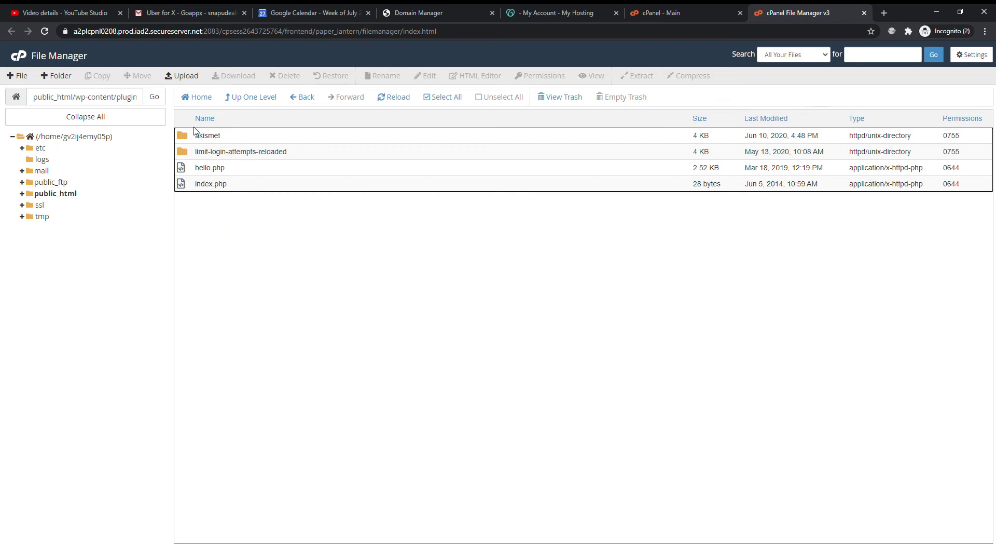
- Go from public_html into wp-content/themes to see twentynineteen, twentyseventeen and twentytwenty
{"action": "left_click", "coordinate": [52, 194]}
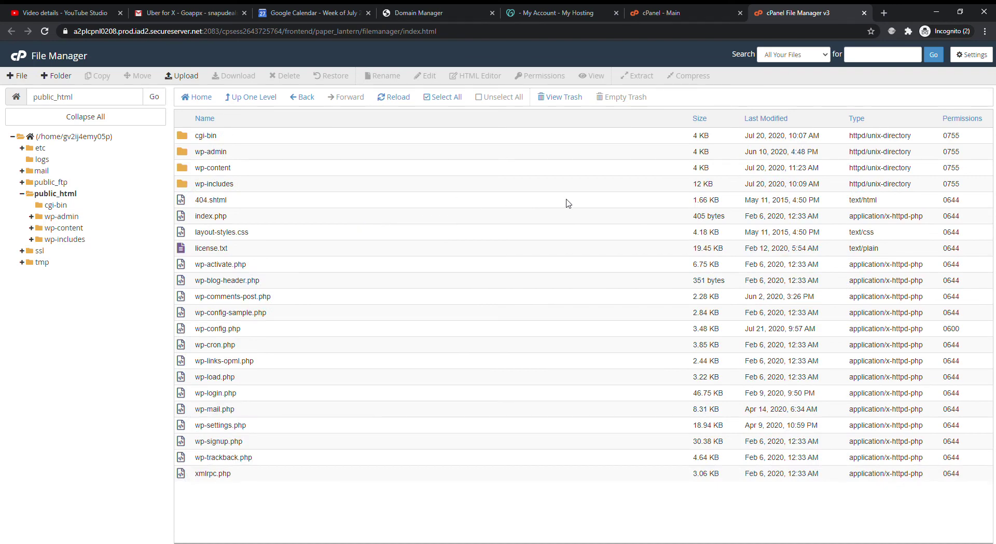
{"action": "double_click", "coordinate": [181, 168]}
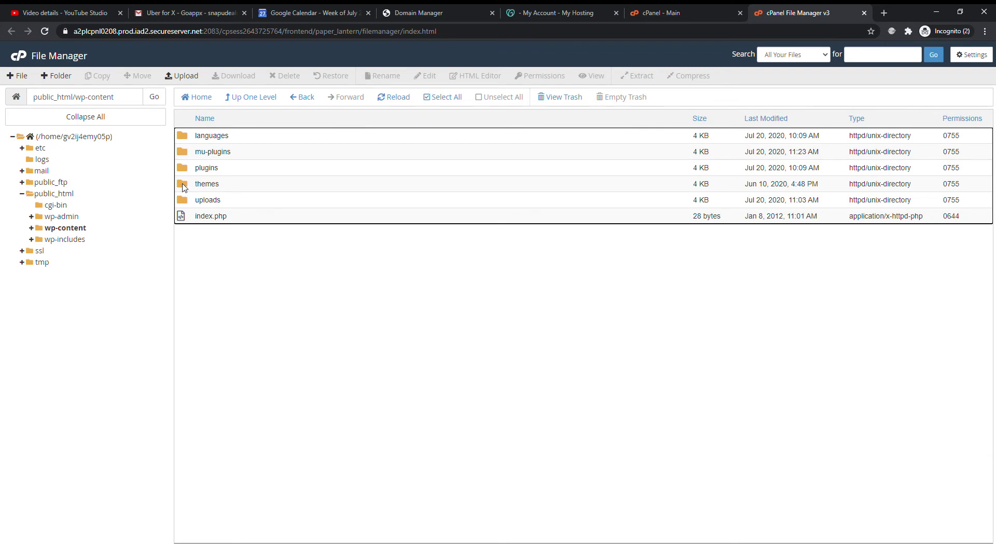
{"action": "double_click", "coordinate": [183, 187]}
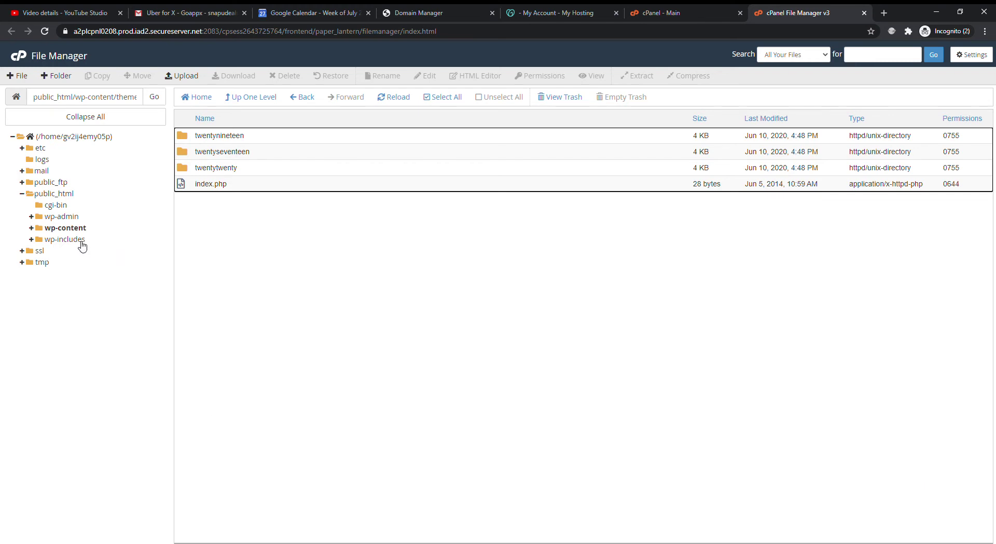
- Drill into wp-content/uploads/2020/07, find it empty, then return to public_html
{"action": "left_click", "coordinate": [52, 193]}
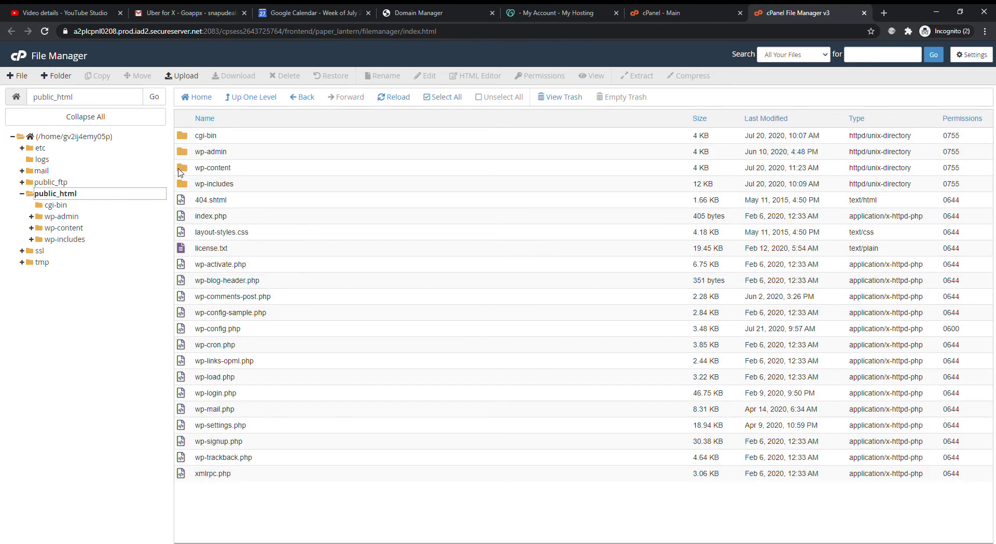
{"action": "double_click", "coordinate": [675, 167]}
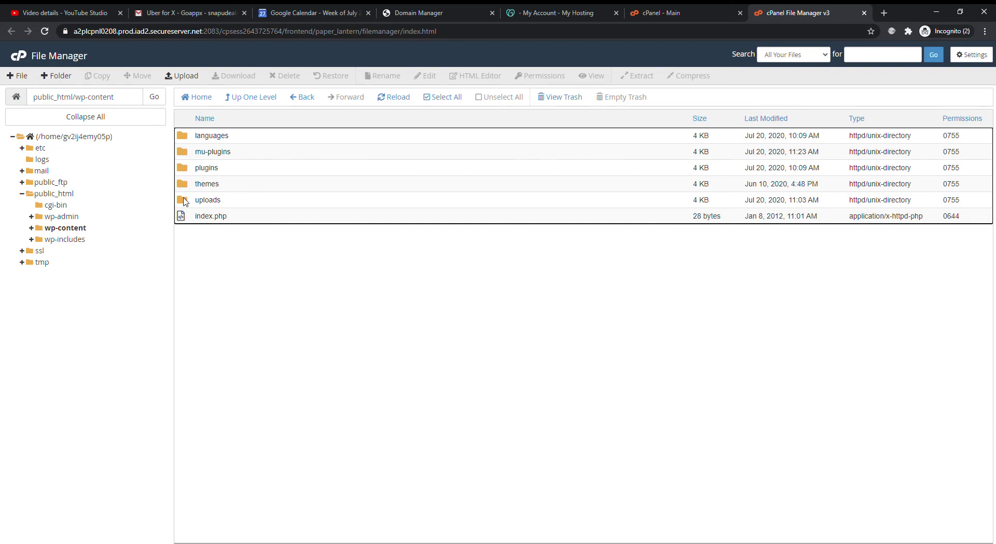
{"action": "double_click", "coordinate": [184, 202]}
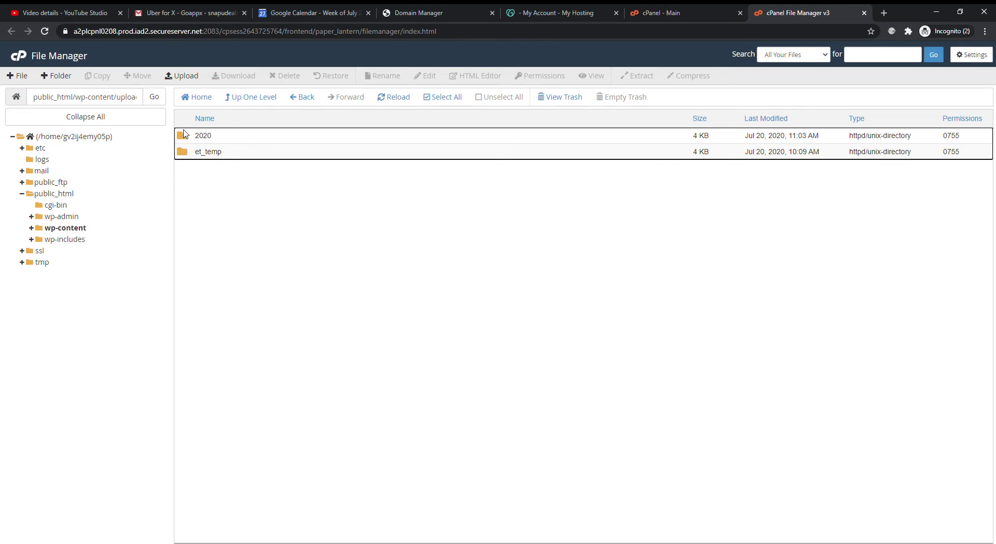
{"action": "double_click", "coordinate": [185, 137]}
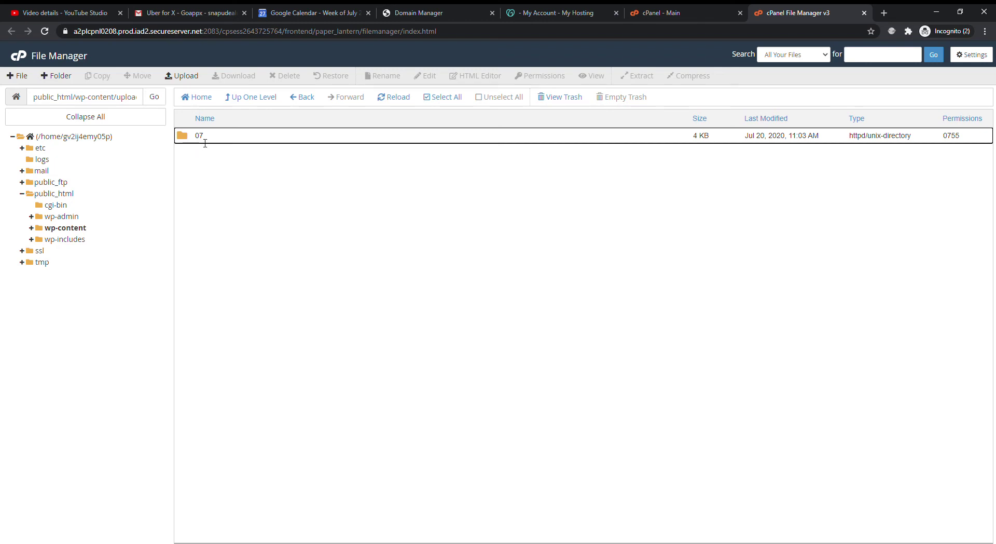
{"action": "left_click", "coordinate": [183, 138]}
{"action": "double_click", "coordinate": [182, 138]}
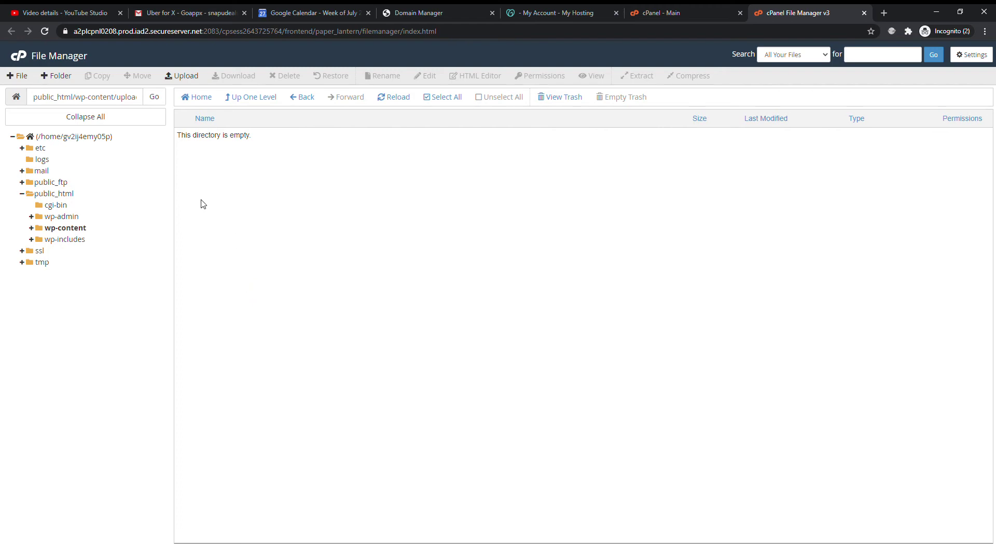
{"action": "left_click", "coordinate": [57, 194]}
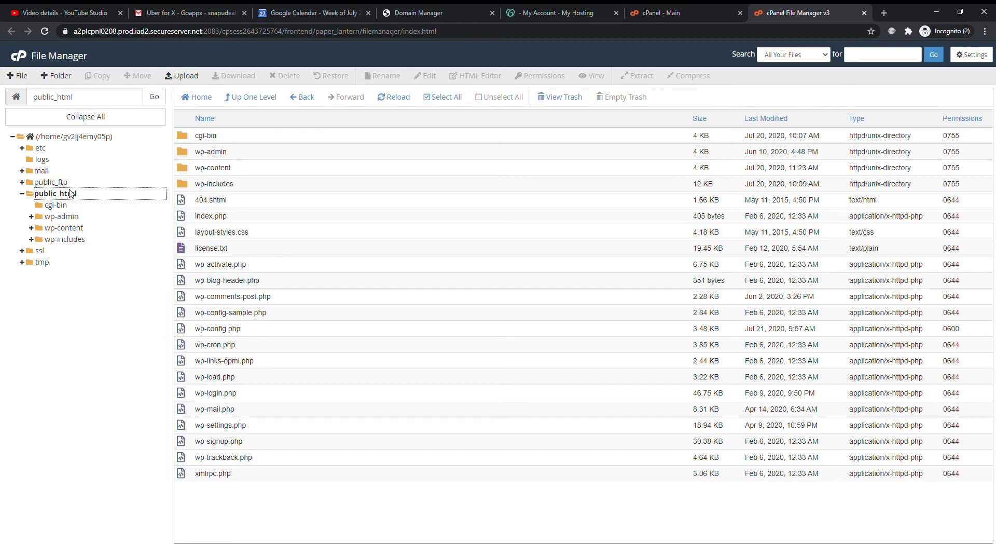
- Open wp-includes and scroll down its listing to version.php
{"action": "double_click", "coordinate": [187, 184]}
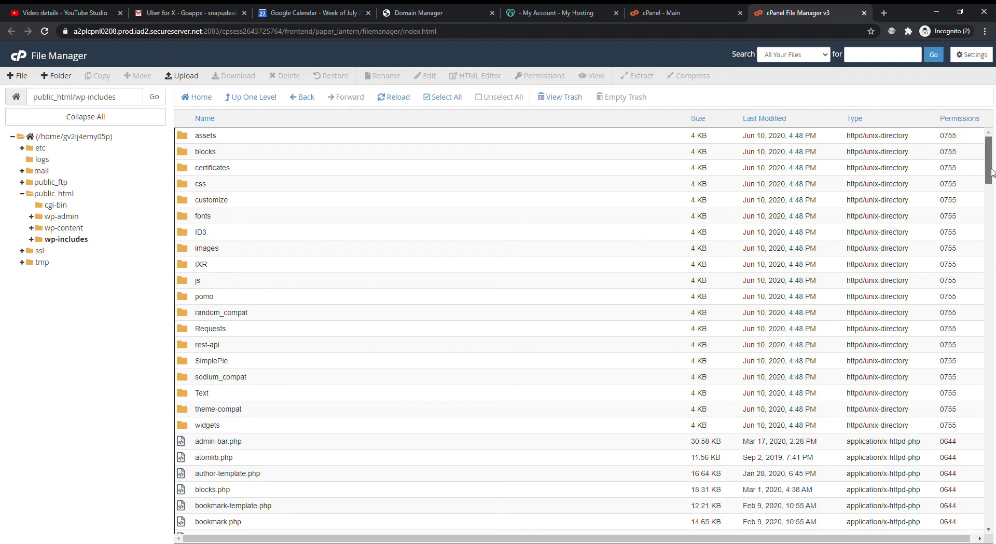
{"action": "left_click_drag", "start_coordinate": [989, 161], "coordinate": [987, 506]}
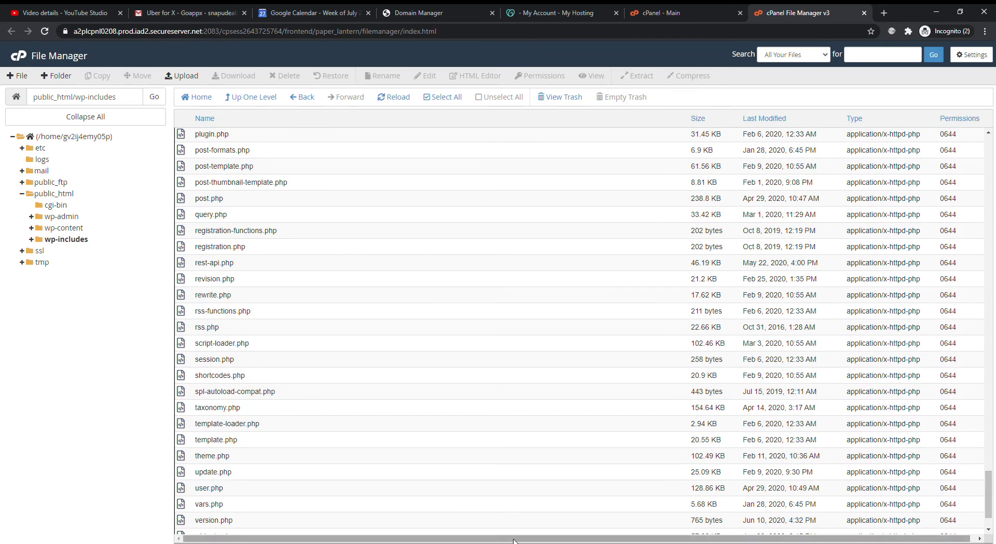
- View version.php's source in a new tab, showing WordPress 5.4.2
{"action": "right_click", "coordinate": [181, 525]}
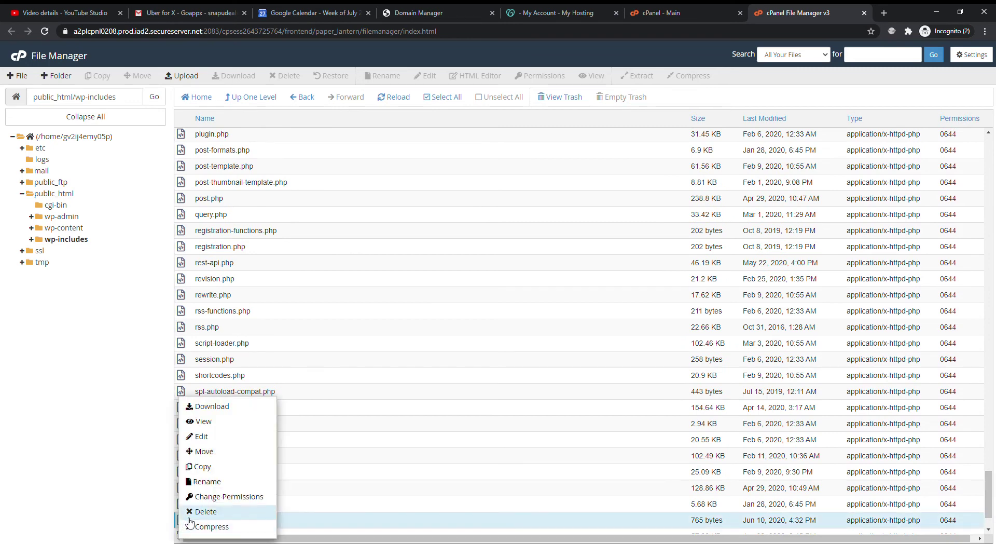
{"action": "left_click", "coordinate": [204, 421]}
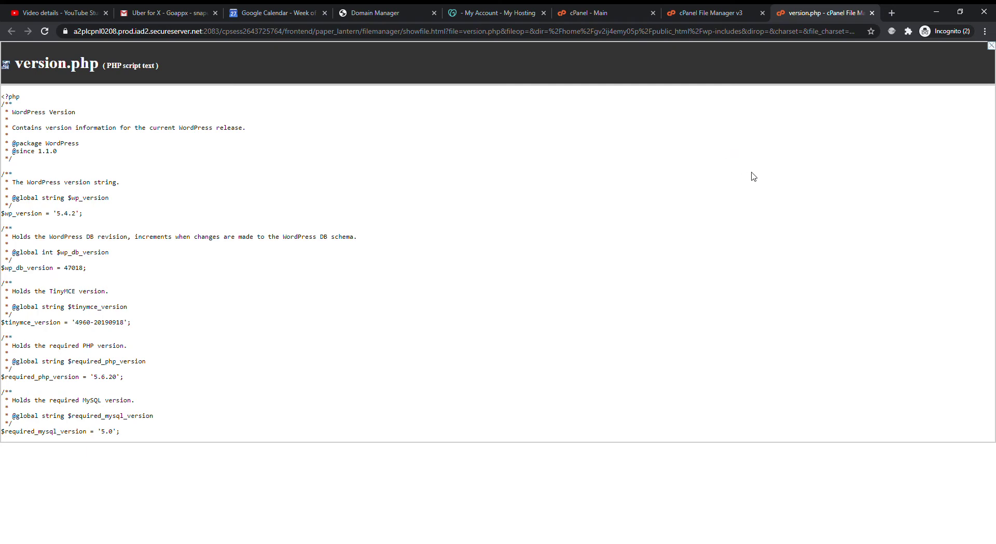
{"action": "left_click", "coordinate": [707, 17]}
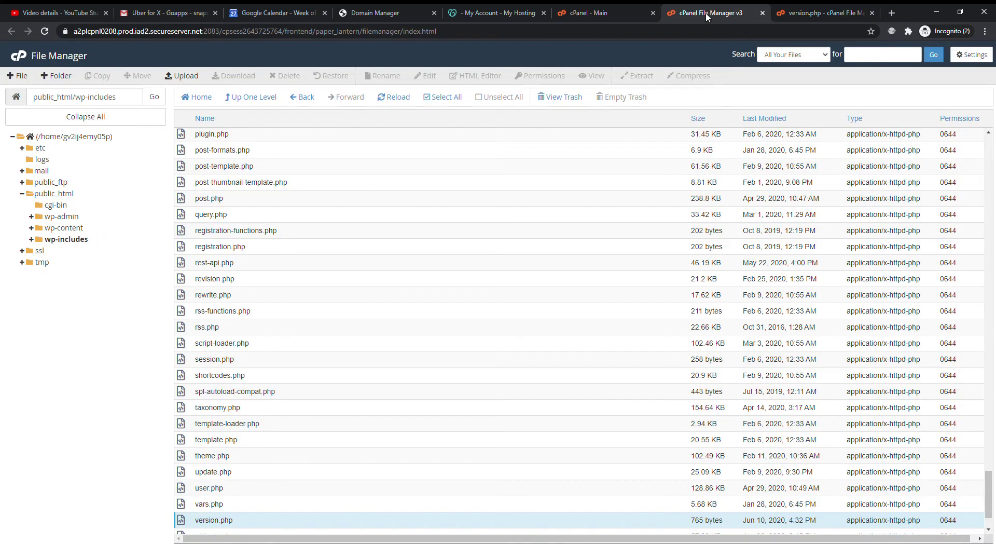
{"action": "left_click", "coordinate": [840, 19]}
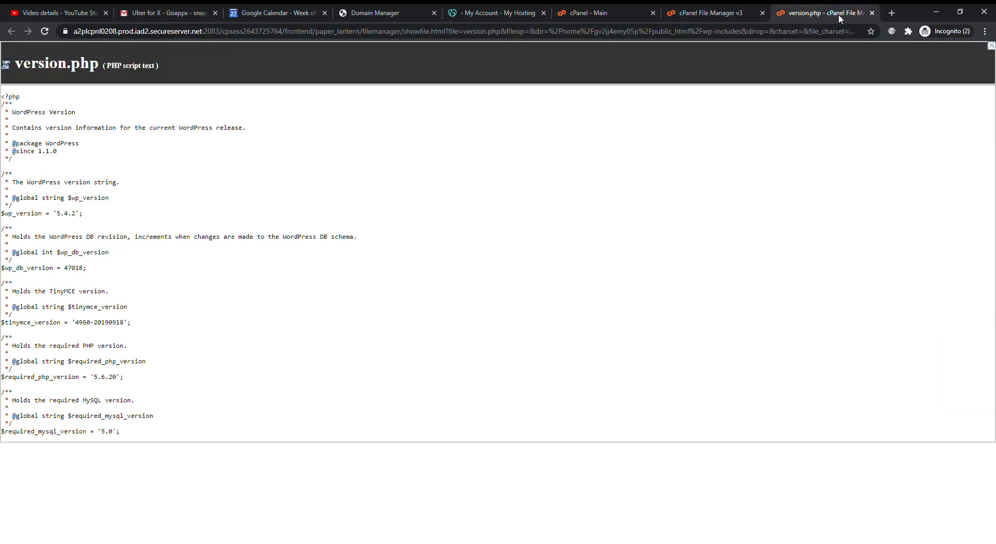
- Close the version.php view, return to public_html and select wp-config.php
{"action": "left_click", "coordinate": [872, 13]}
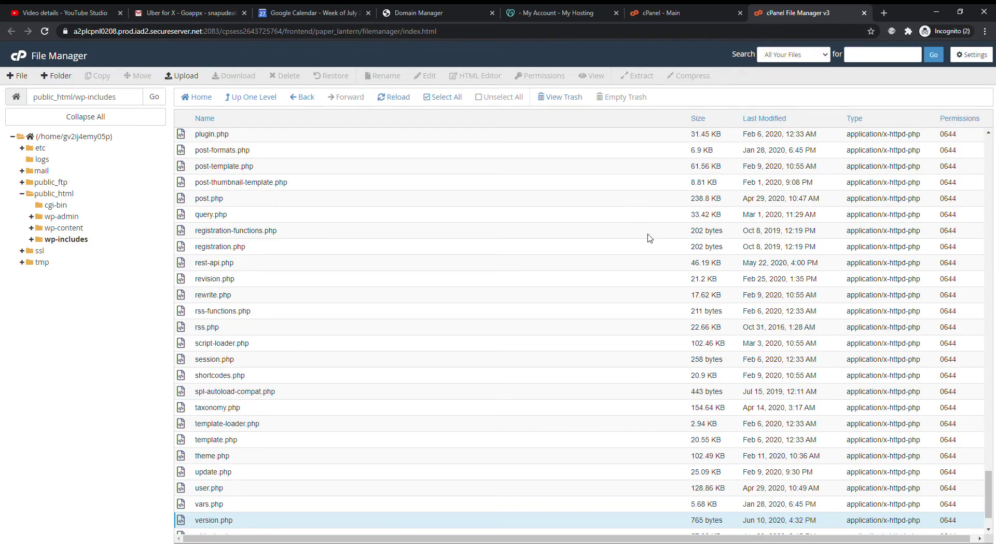
{"action": "left_click", "coordinate": [57, 194]}
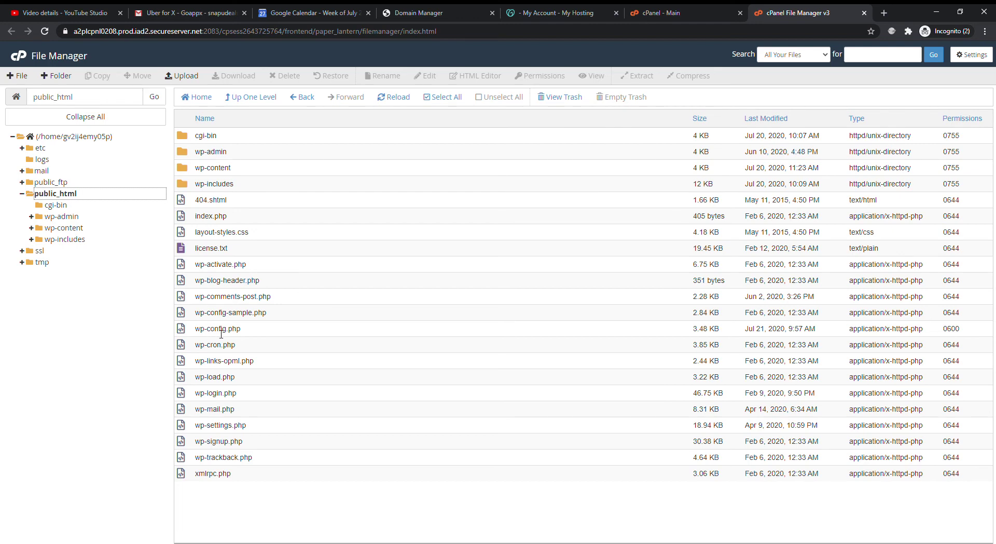
{"action": "left_click", "coordinate": [184, 330]}
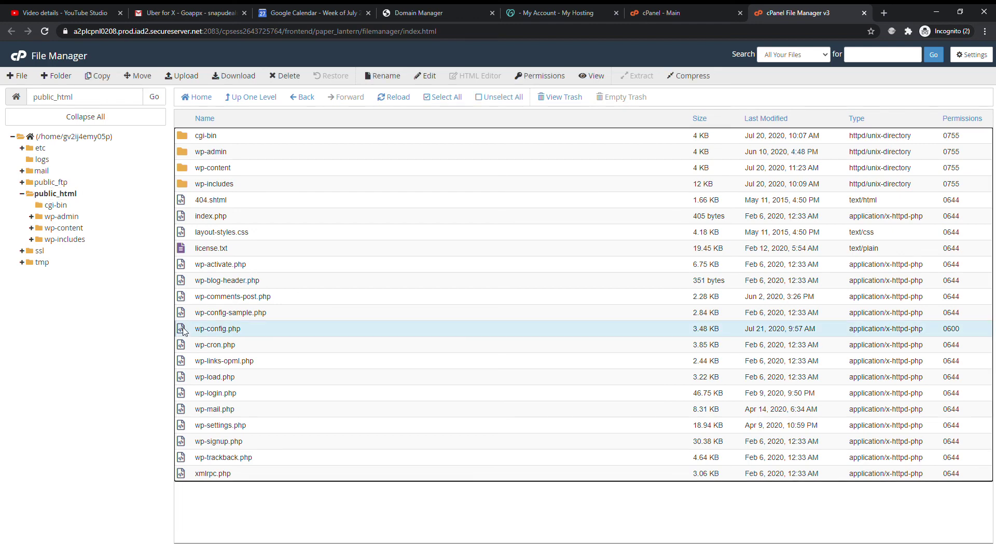
- View wp-config.php in a new tab and highlight its DB_NAME value
{"action": "right_click", "coordinate": [184, 330]}
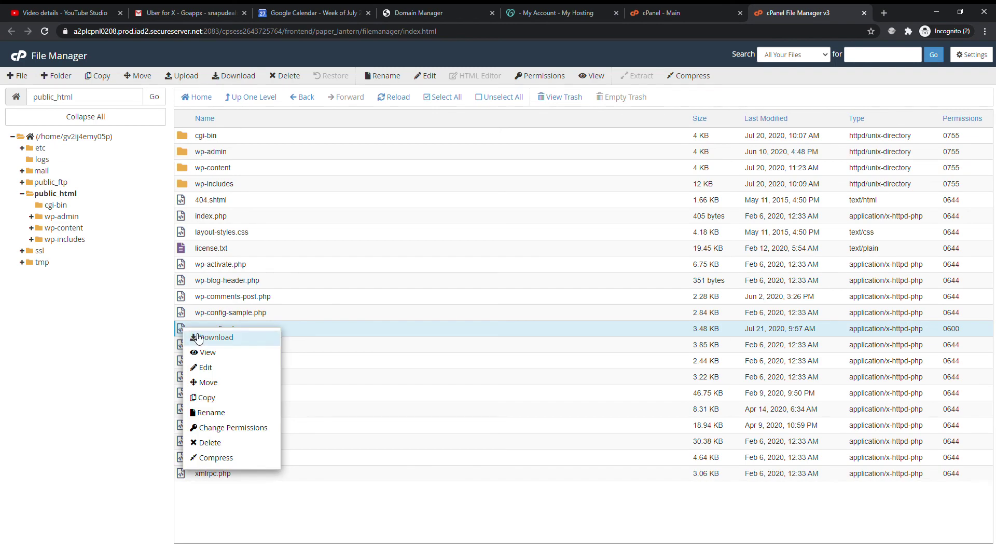
{"action": "left_click", "coordinate": [208, 353]}
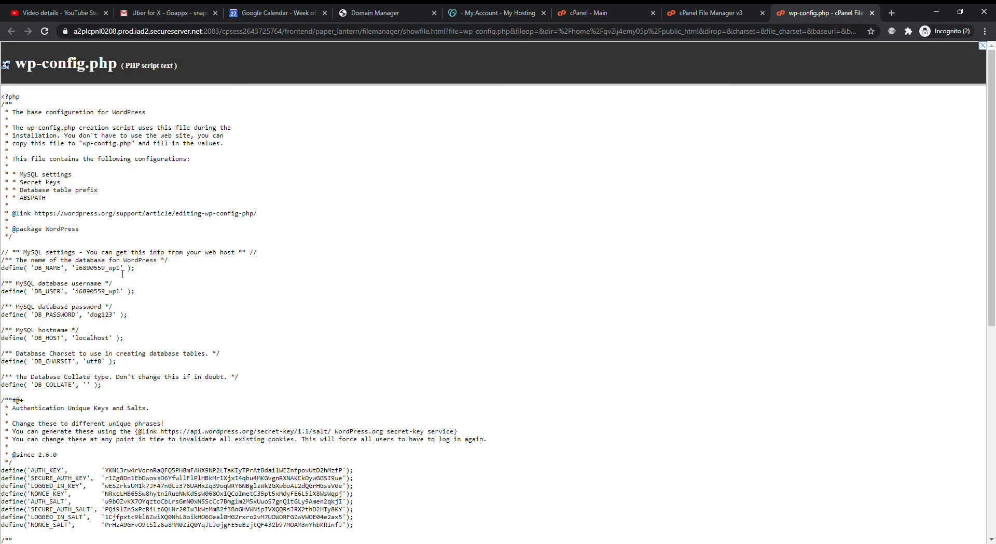
{"action": "left_click_drag", "start_coordinate": [120, 268], "coordinate": [90, 316]}
{"action": "left_click_drag", "start_coordinate": [109, 338], "coordinate": [79, 342]}
{"action": "scroll", "coordinate": [153, 344], "scroll_direction": "down", "scroll_amount": 1}
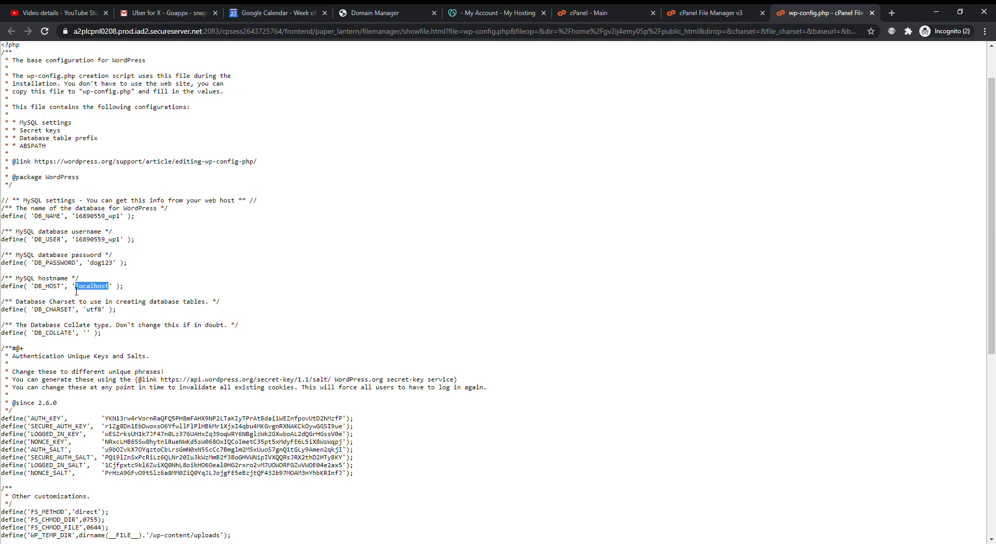
{"action": "scroll", "coordinate": [175, 348], "scroll_direction": "down", "scroll_amount": 1}
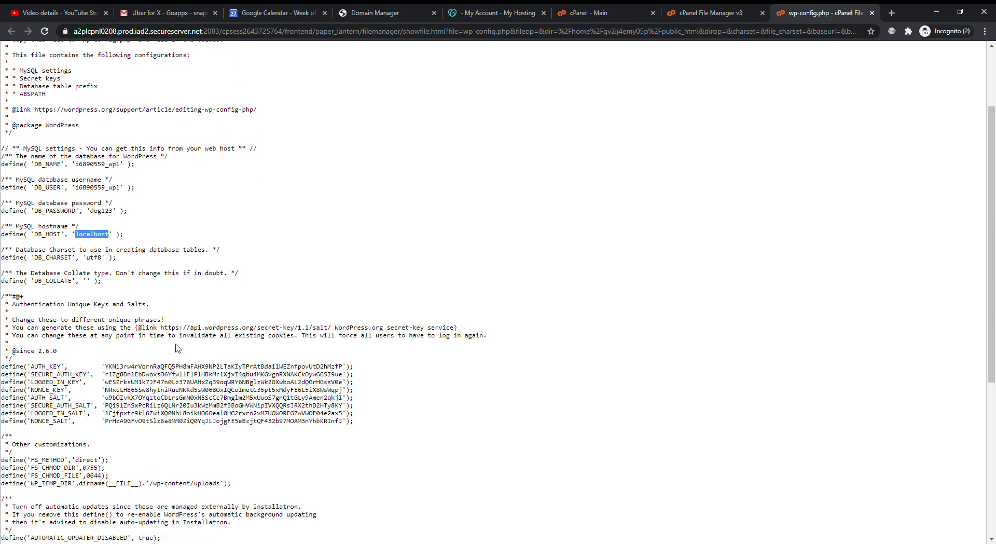
{"action": "scroll", "coordinate": [176, 348], "scroll_direction": "down", "scroll_amount": 2}
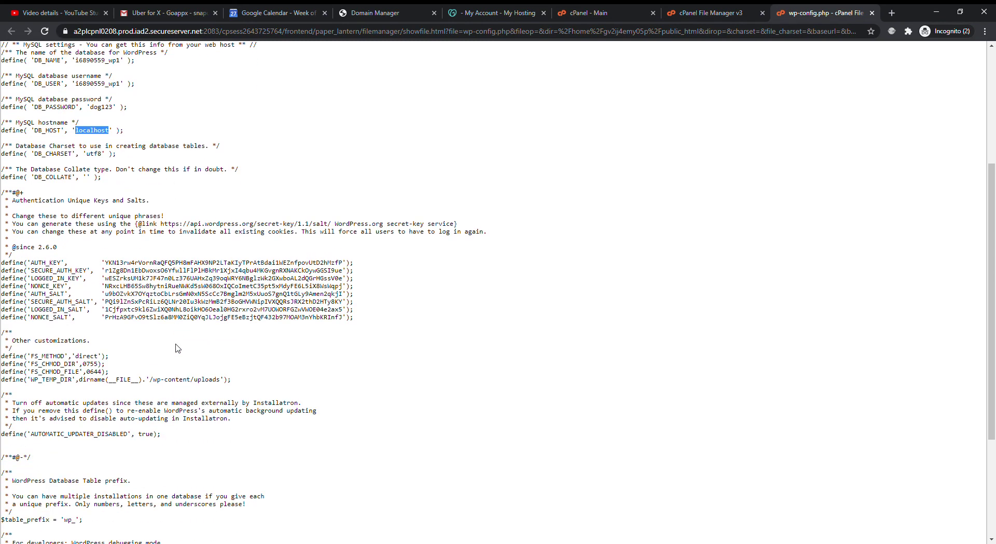
{"action": "scroll", "coordinate": [175, 348], "scroll_direction": "down", "scroll_amount": 1}
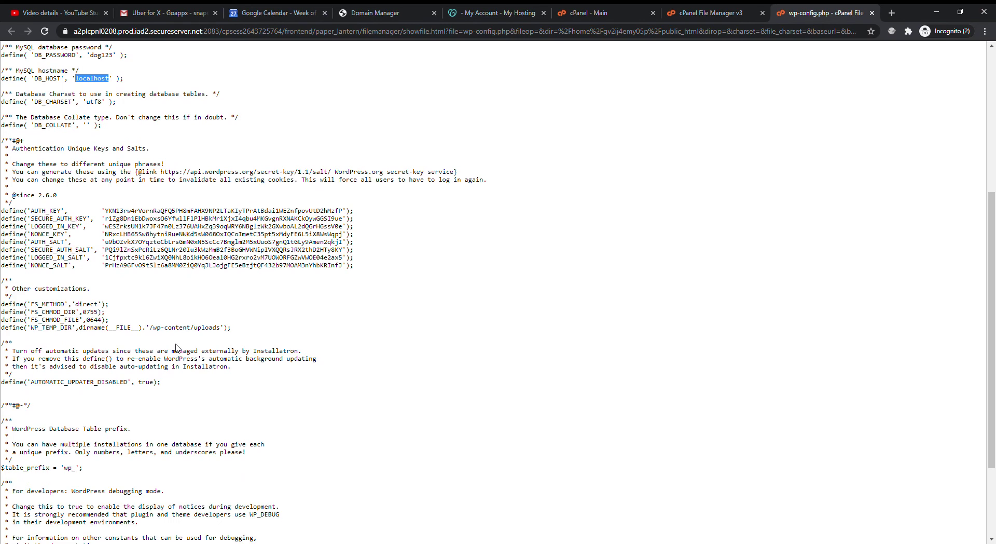
{"action": "scroll", "coordinate": [175, 348], "scroll_direction": "down", "scroll_amount": 2}
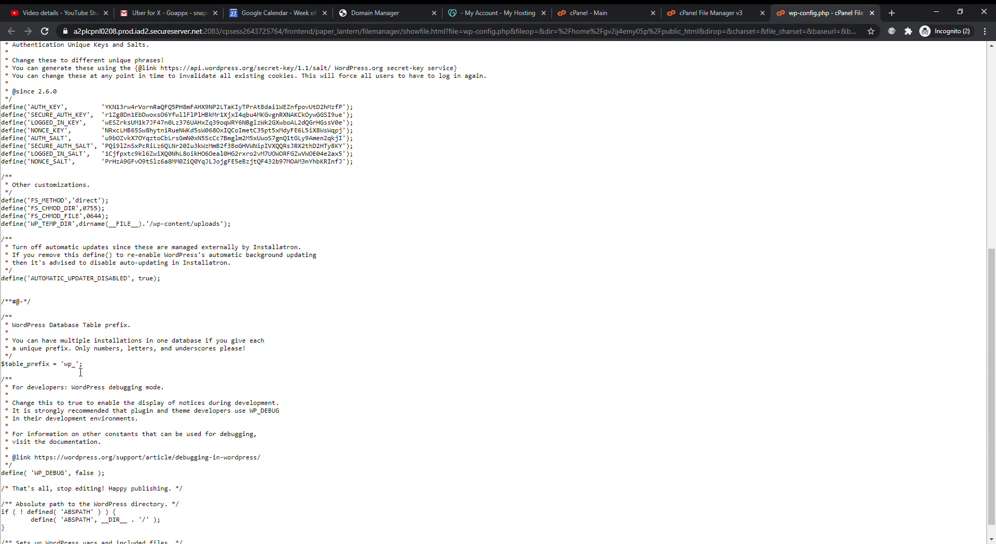
{"action": "left_click_drag", "start_coordinate": [76, 369], "coordinate": [70, 370]}
{"action": "scroll", "coordinate": [124, 362], "scroll_direction": "down", "scroll_amount": 1}
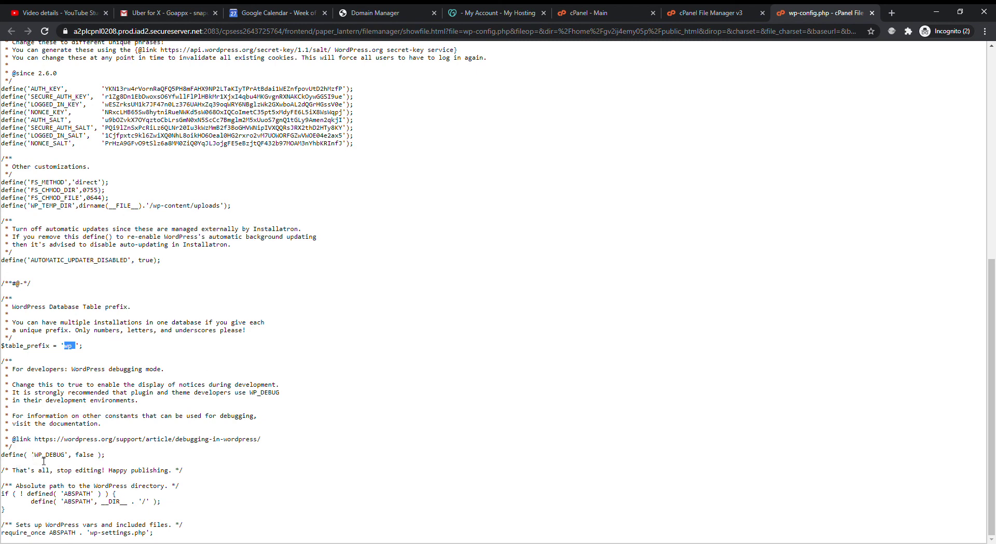
{"action": "left_click", "coordinate": [97, 459]}
{"action": "left_click_drag", "start_coordinate": [90, 457], "coordinate": [76, 456]}
{"action": "left_click", "coordinate": [96, 462]}
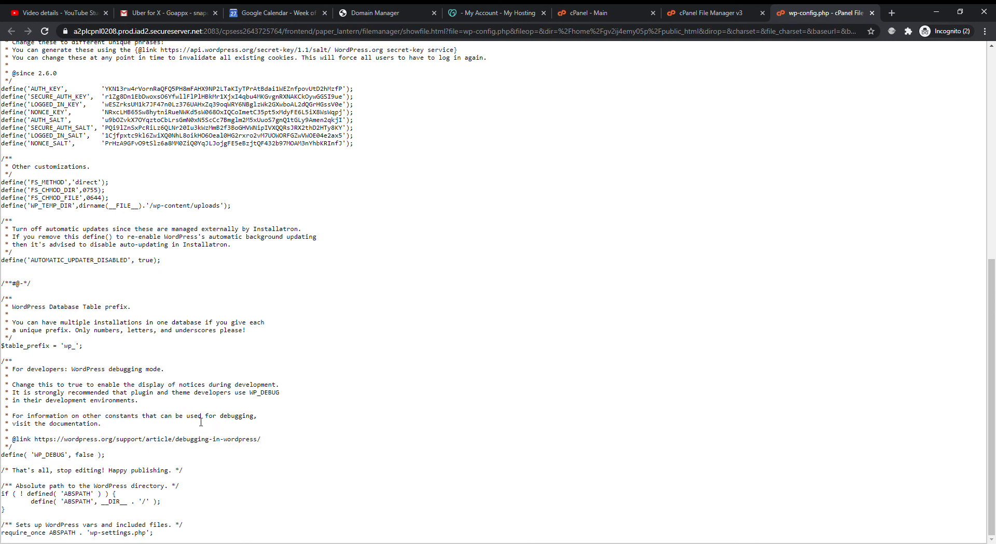